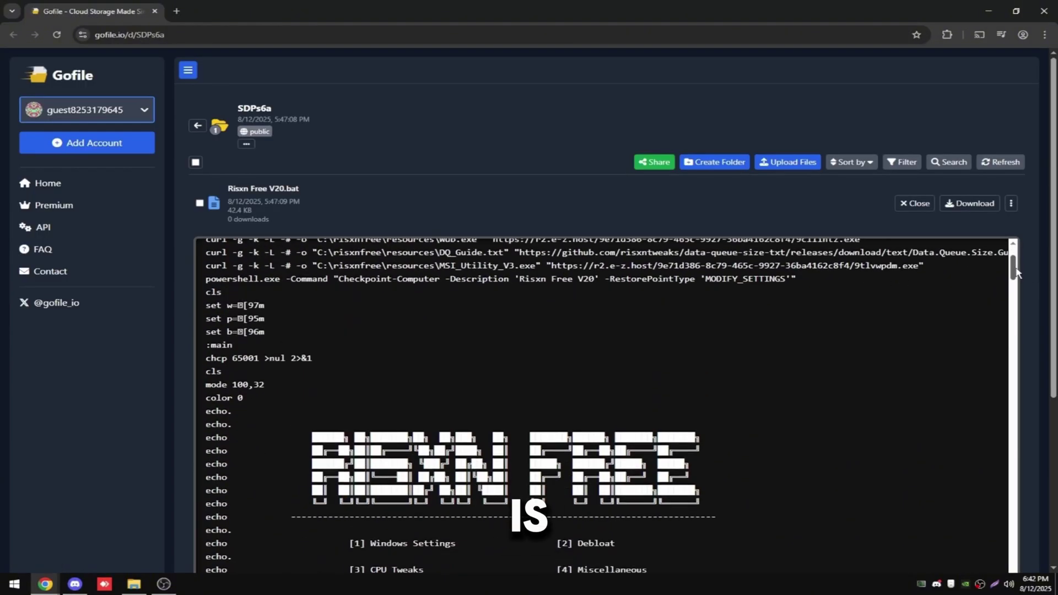
Step: Download the Risxn Free V20 .bat from Gofile and run it as administrator
{"action": "left_click_drag", "start_coordinate": [1018, 267], "coordinate": [1019, 347]}
{"action": "scroll", "coordinate": [752, 184], "scroll_direction": "down", "scroll_amount": 15}
{"action": "scroll", "coordinate": [753, 184], "scroll_direction": "down", "scroll_amount": 5}
{"action": "scroll", "coordinate": [753, 184], "scroll_direction": "down", "scroll_amount": 3}
{"action": "scroll", "coordinate": [579, 290], "scroll_direction": "up", "scroll_amount": 2}
{"action": "scroll", "coordinate": [578, 289], "scroll_direction": "down", "scroll_amount": 3}
{"action": "scroll", "coordinate": [579, 289], "scroll_direction": "down", "scroll_amount": 10}
{"action": "scroll", "coordinate": [578, 290], "scroll_direction": "down", "scroll_amount": 1}
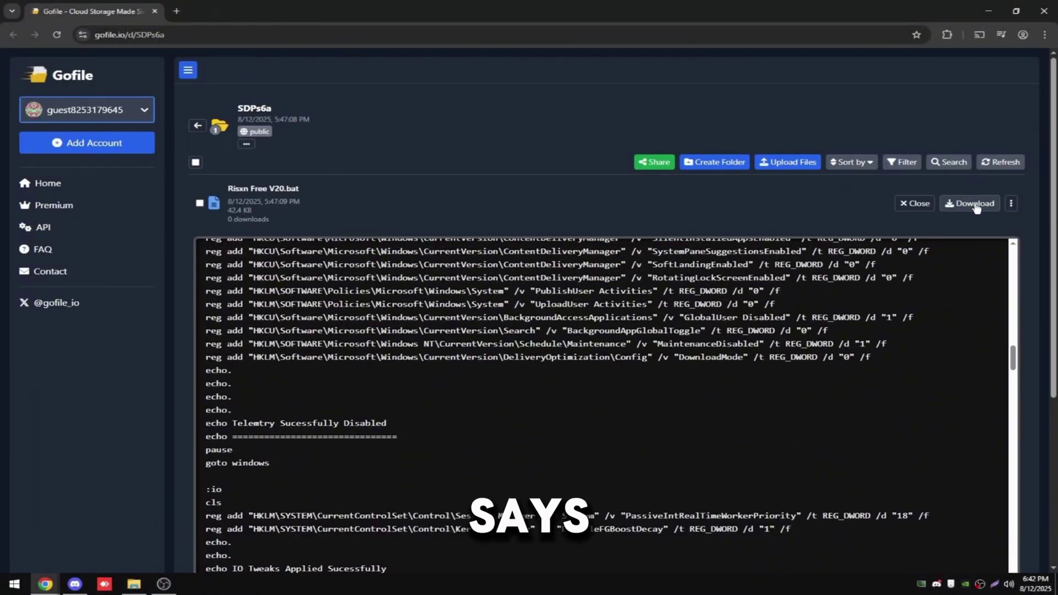
{"action": "left_click", "coordinate": [976, 204]}
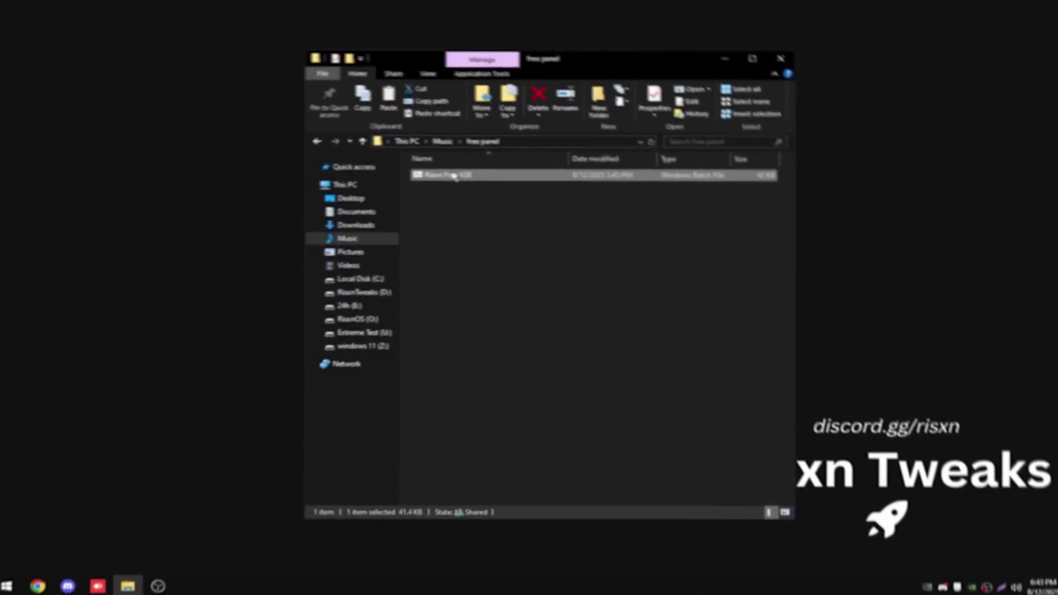
{"action": "right_click", "coordinate": [453, 177]}
{"action": "left_click", "coordinate": [529, 220]}
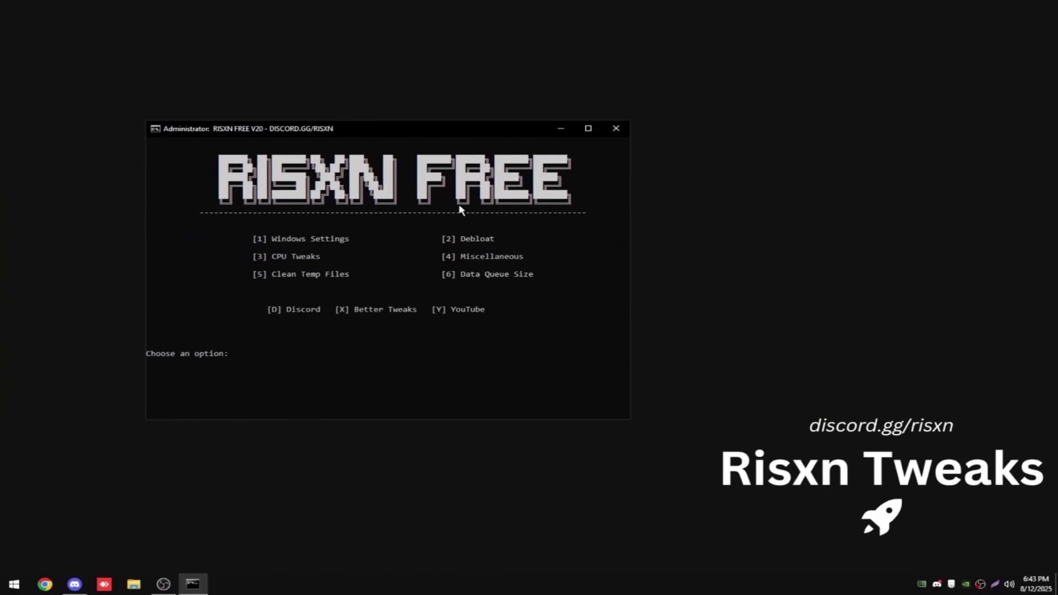
{"action": "type", "text": "1"}
Step: Apply the Windows Settings optimizations from Risxn's Windows tweaks submenu (option 1, then 1)
{"action": "key", "text": "Return"}
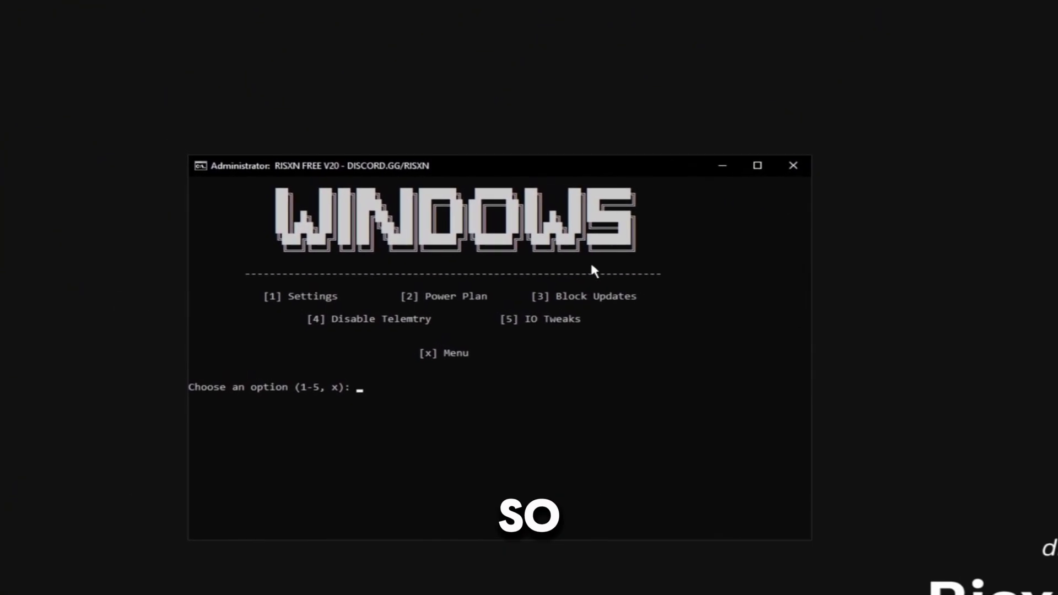
{"action": "type", "text": "1"}
{"action": "key", "text": "Return"}
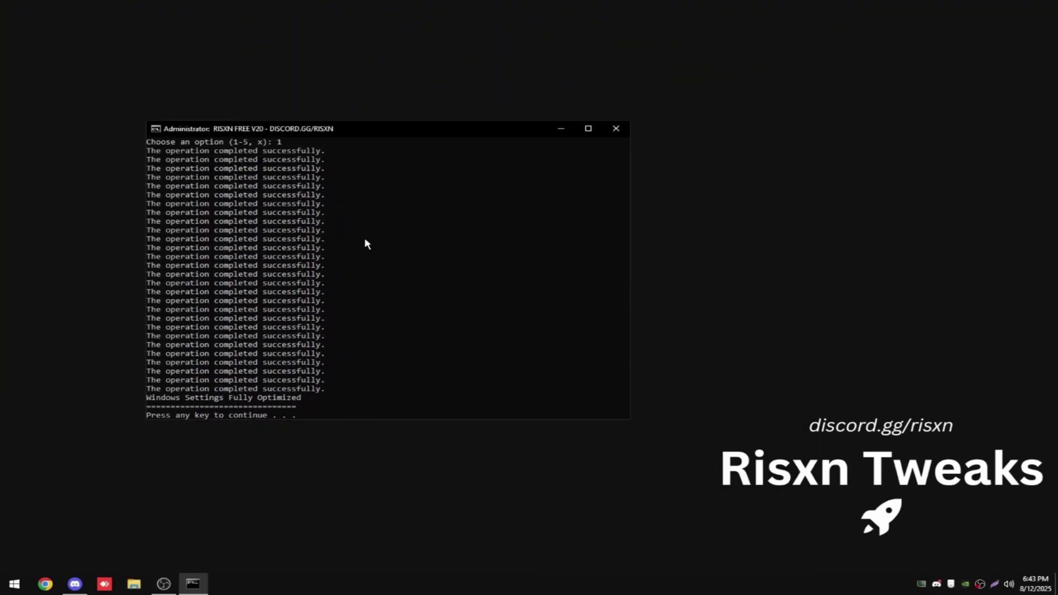
{"action": "key", "text": "Return"}
{"action": "key", "text": "Return"}
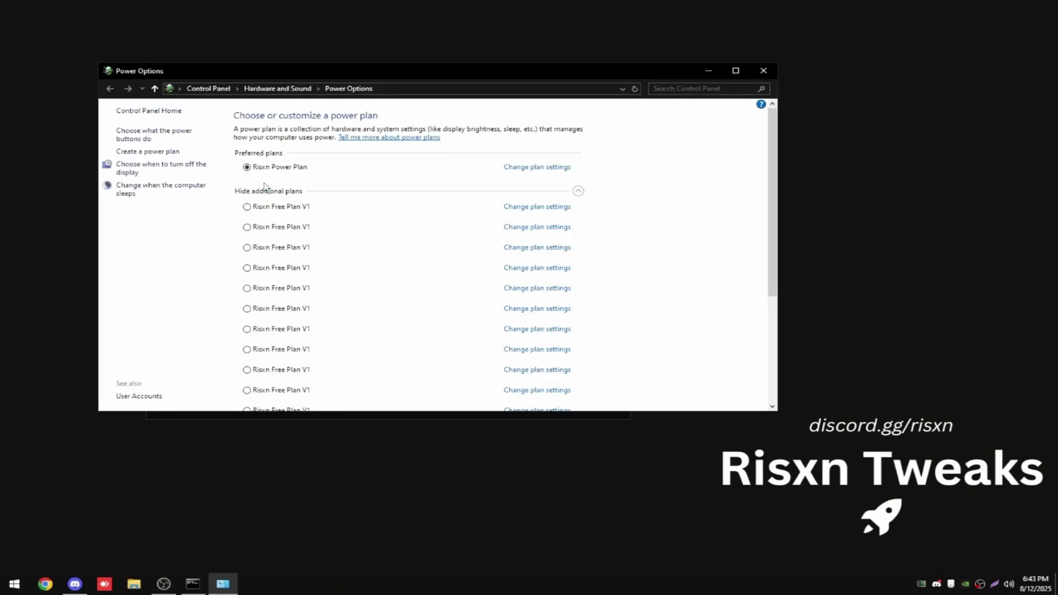
Step: Select Risxn Power Plan as the active plan in Power Options' additional plans
{"action": "left_click", "coordinate": [265, 190]}
{"action": "left_click", "coordinate": [269, 192]}
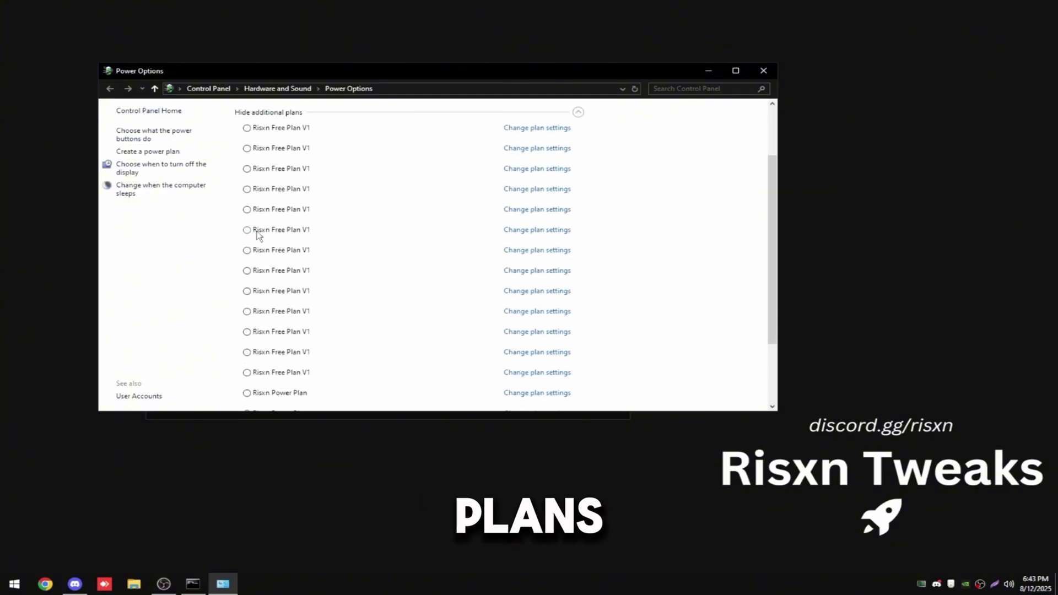
{"action": "scroll", "coordinate": [288, 259], "scroll_direction": "up", "scroll_amount": 2}
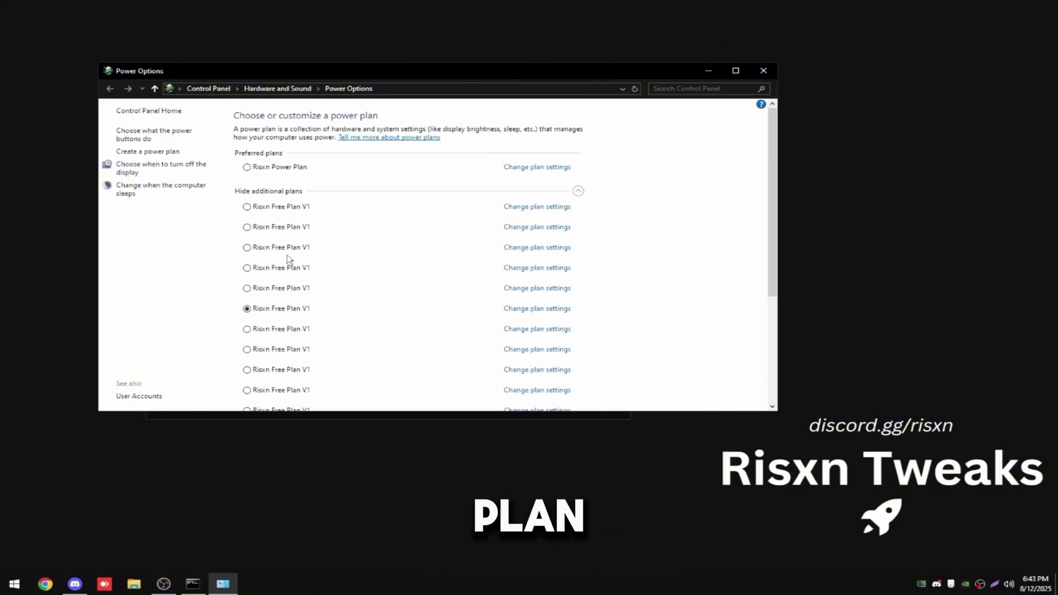
{"action": "left_click", "coordinate": [281, 168]}
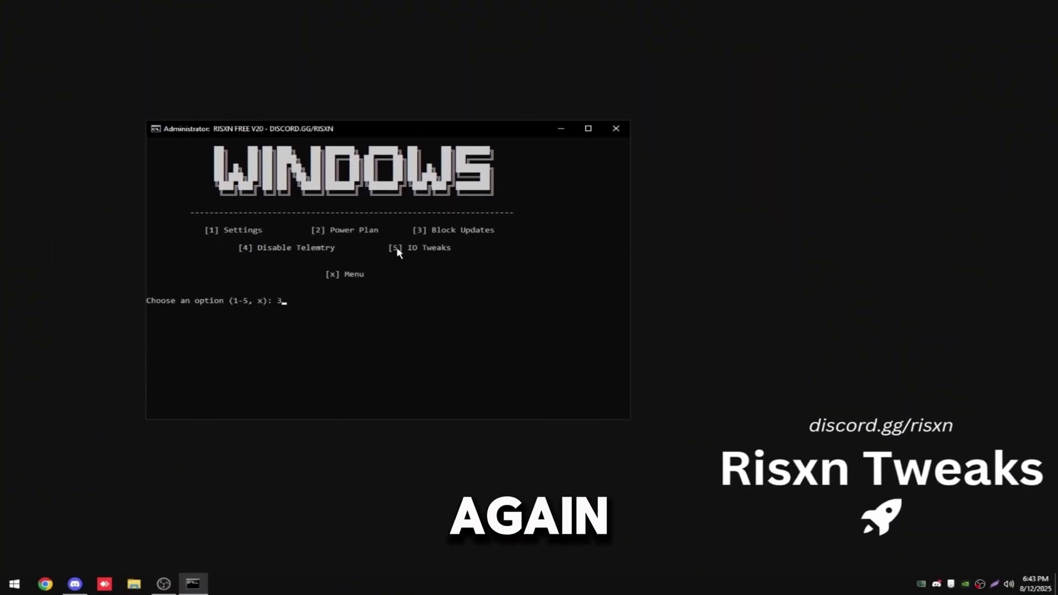
Step: Disable Windows updates with Windows Update Blocker via option 3, then close the blocker
{"action": "key", "text": "Return"}
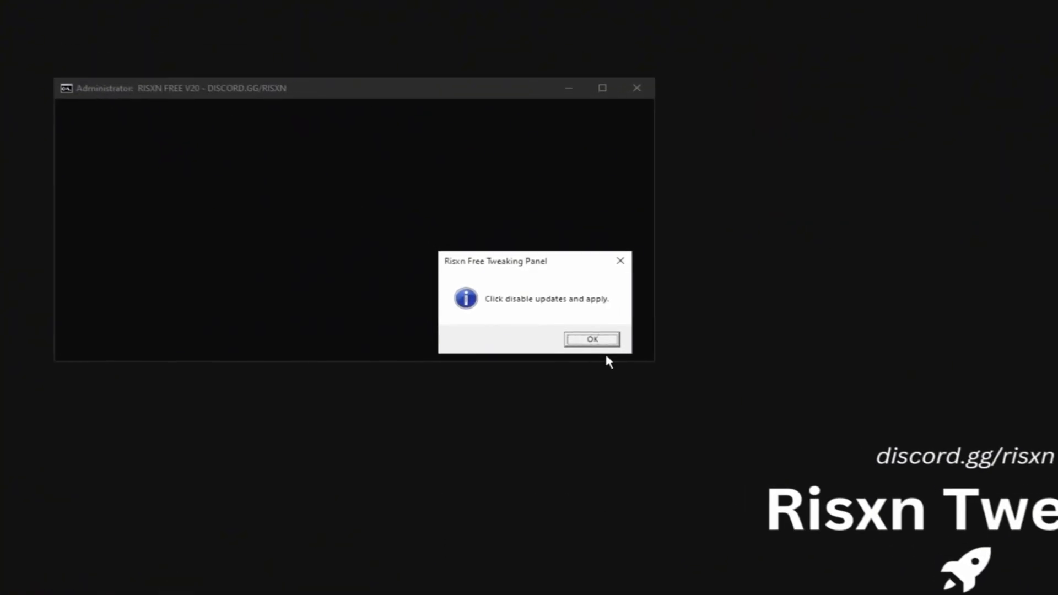
{"action": "left_click", "coordinate": [585, 336]}
{"action": "left_click_drag", "start_coordinate": [485, 211], "coordinate": [469, 209]}
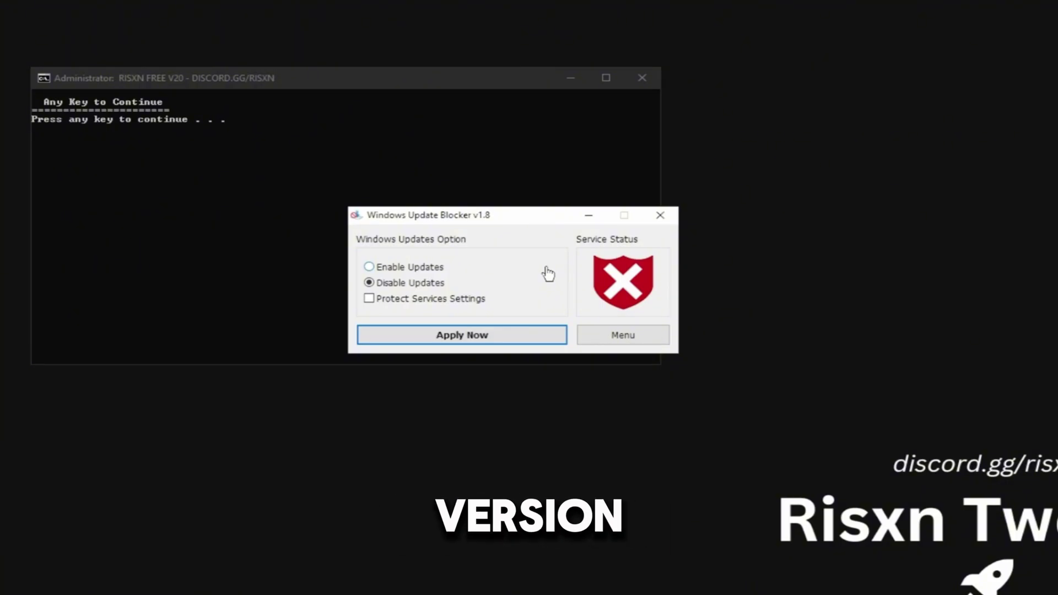
{"action": "key", "text": "alt+F4"}
{"action": "key", "text": "Return"}
{"action": "type", "text": "4"}
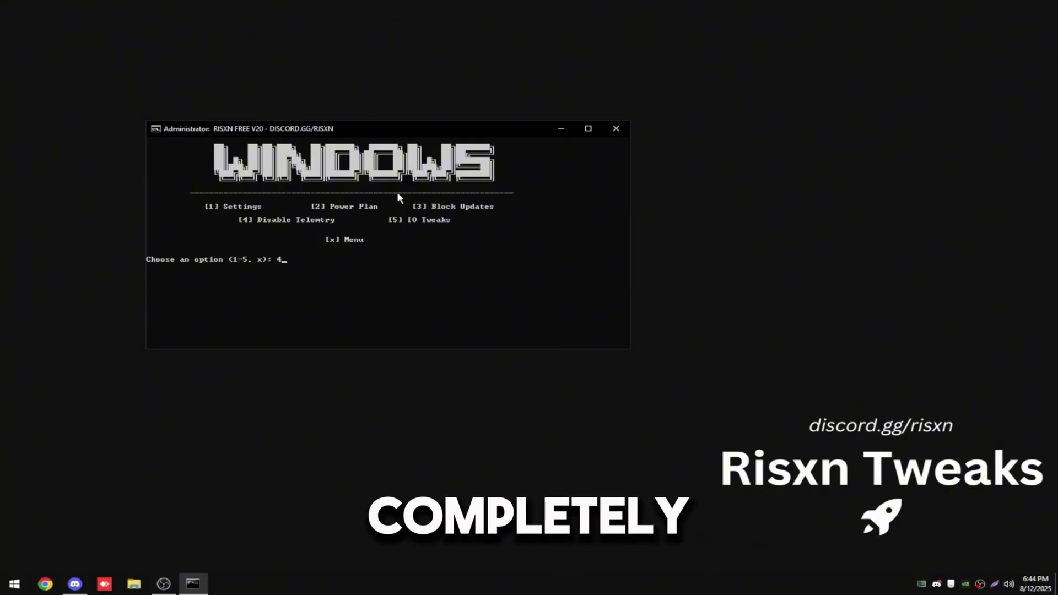
Step: Disable telemetry (option 4) and apply the IO tweaks (option 5), returning to the main menu
{"action": "key", "text": "Return"}
{"action": "key", "text": "Return"}
{"action": "type", "text": "5"}
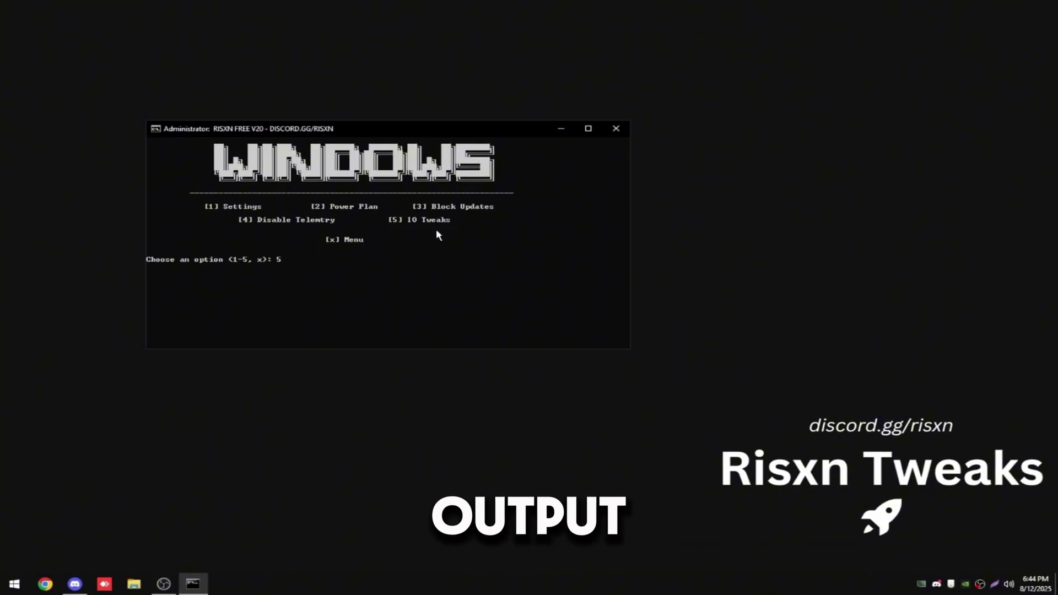
{"action": "key", "text": "Return"}
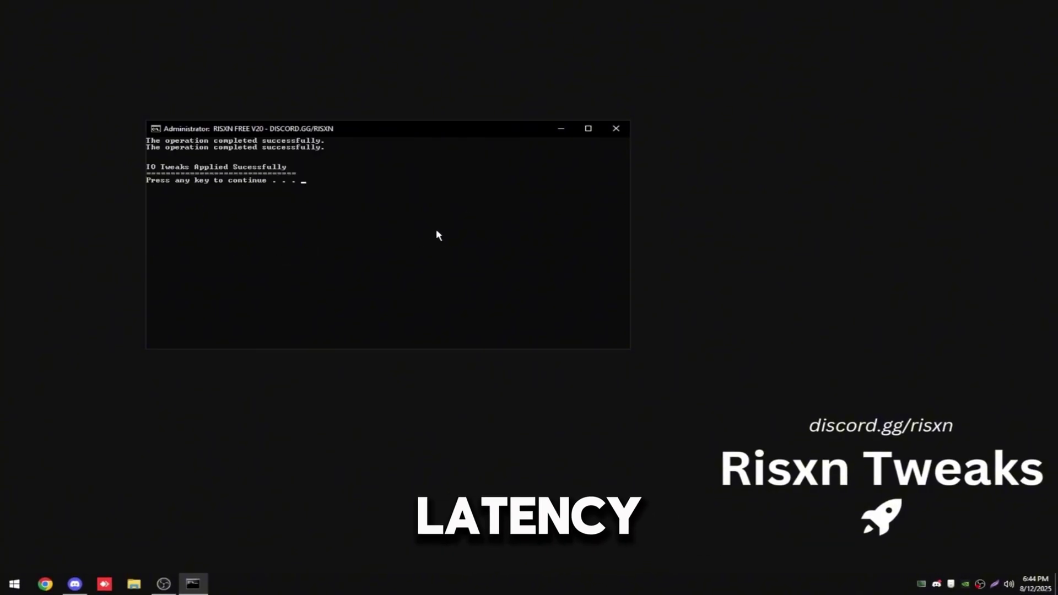
{"action": "key", "text": "Return"}
{"action": "type", "text": "x"}
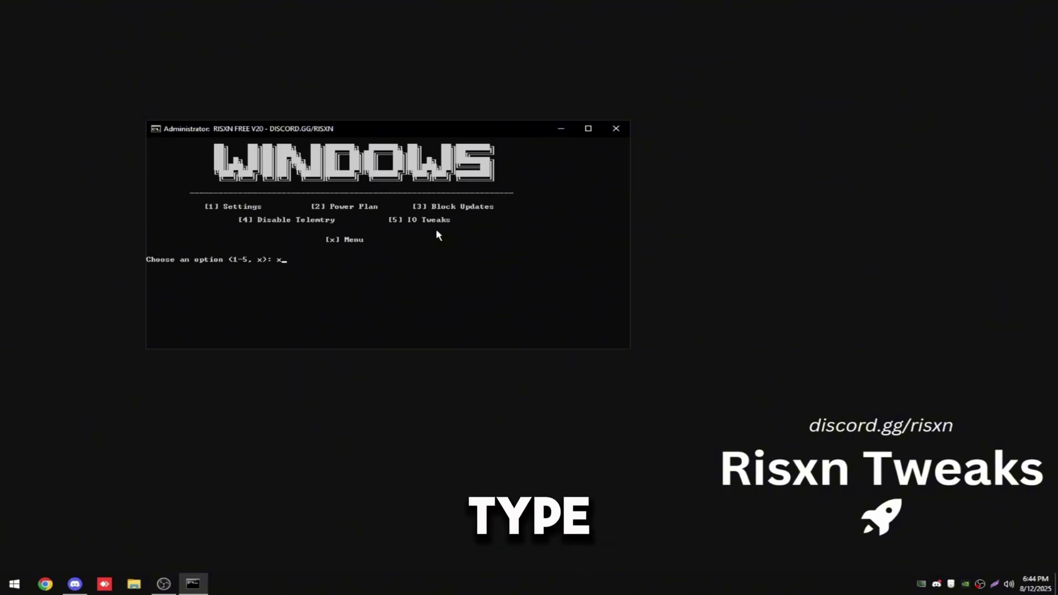
{"action": "key", "text": "Return"}
{"action": "type", "text": "2"}
Step: View the apps Debloat removes (option 3), then run Startup Apps (option 2)
{"action": "key", "text": "Return"}
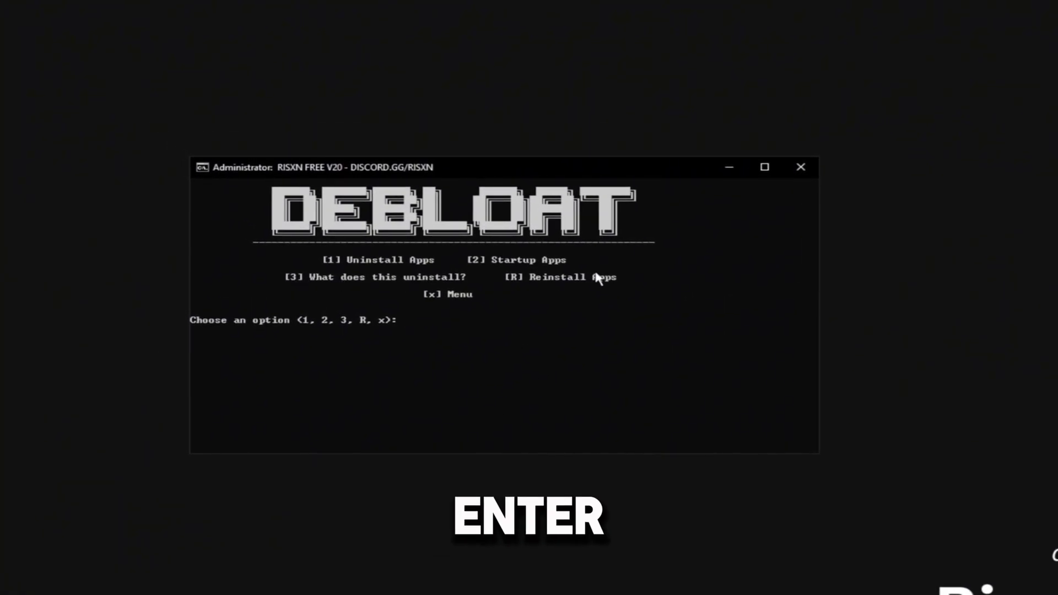
{"action": "type", "text": "3"}
{"action": "key", "text": "Return"}
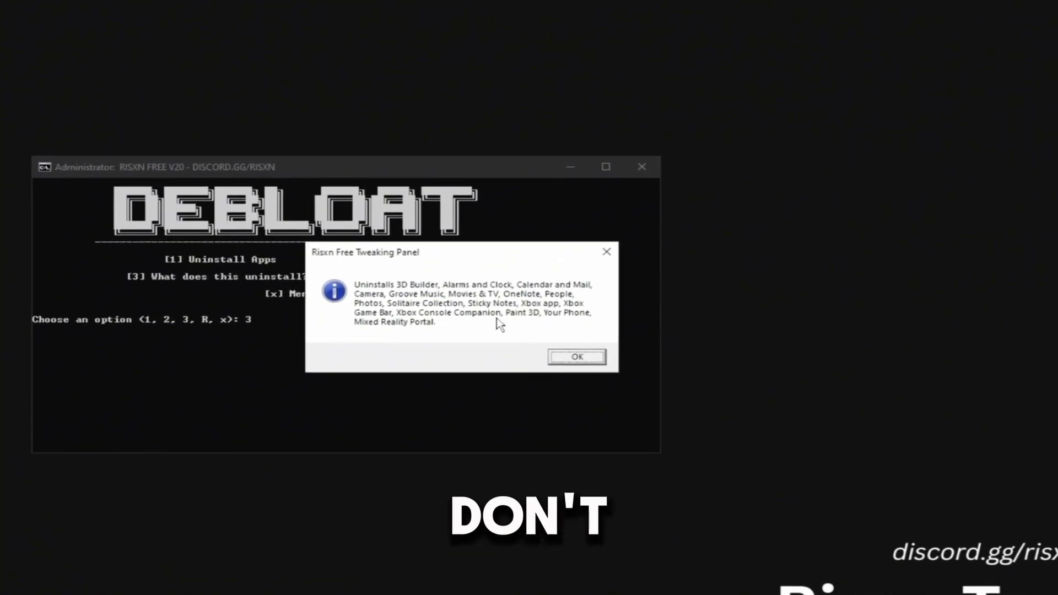
{"action": "left_click", "coordinate": [575, 353]}
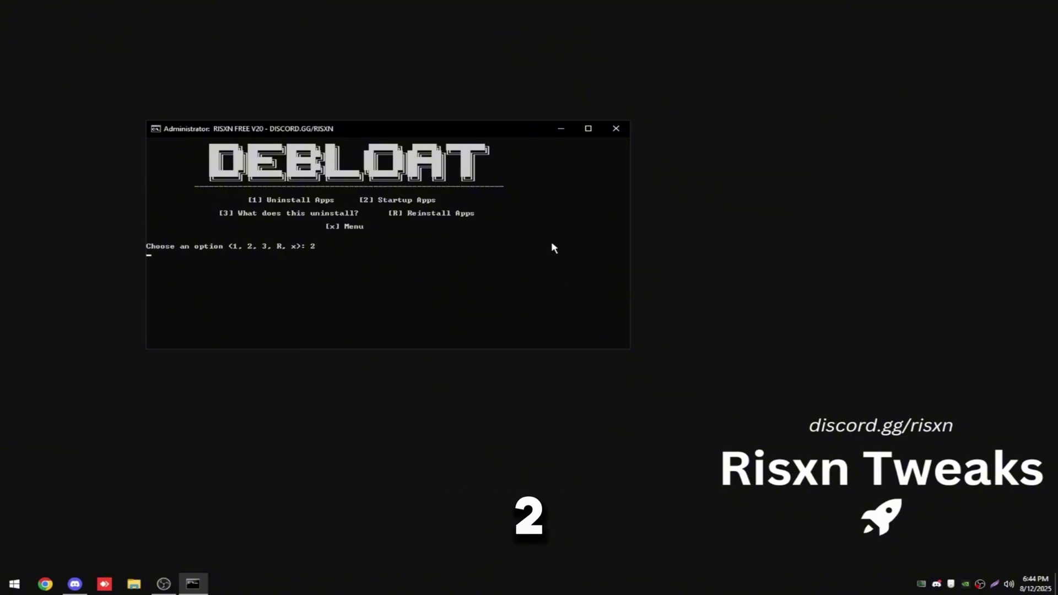
{"action": "key", "text": "Return"}
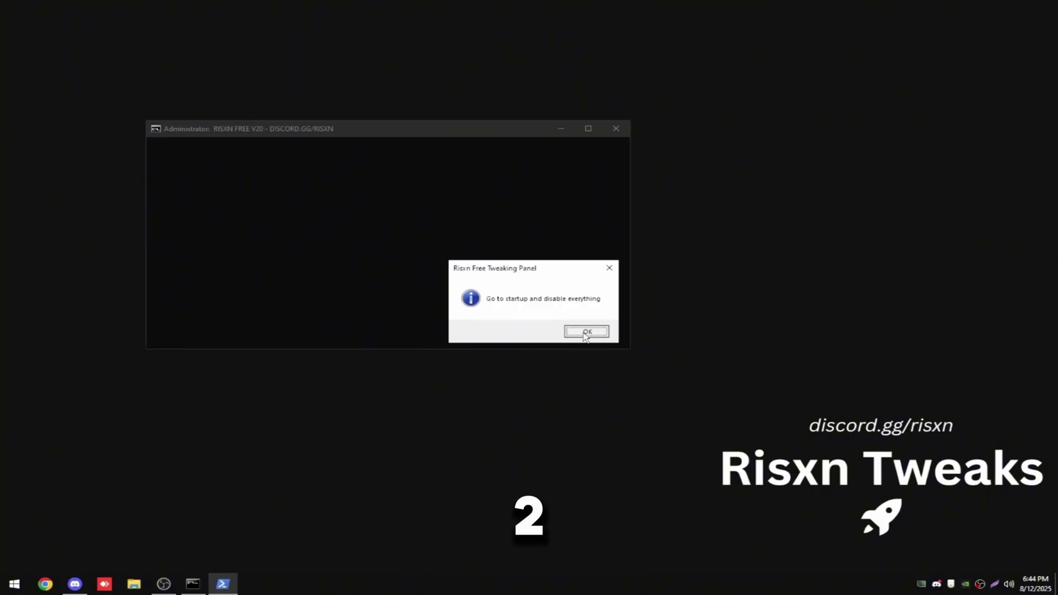
Step: Disable X-Mouse Button Control and OBS Studio in Task Manager's Startup tab
{"action": "left_click", "coordinate": [584, 332]}
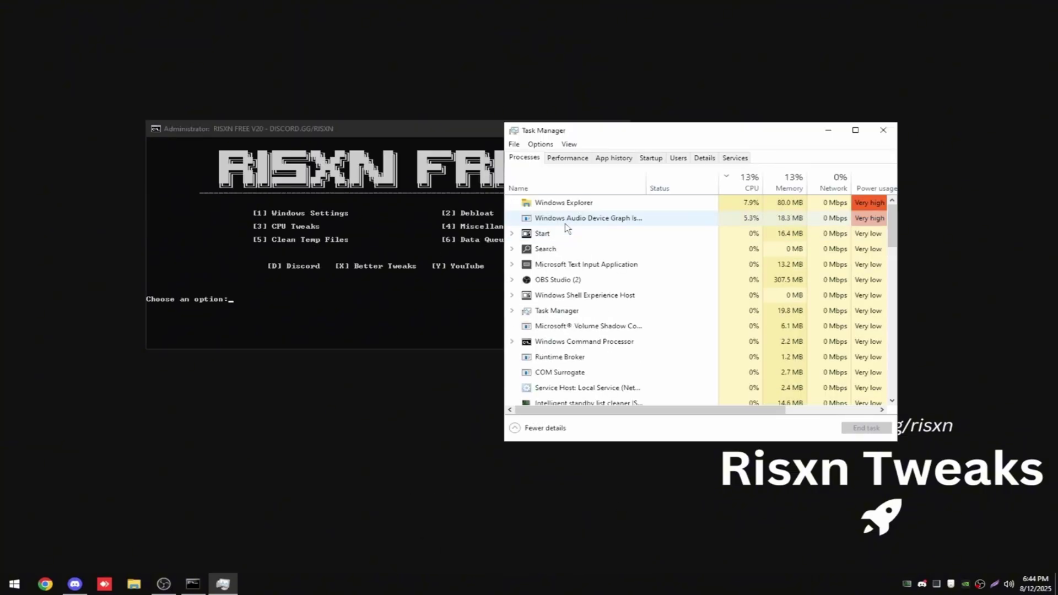
{"action": "left_click", "coordinate": [650, 157]}
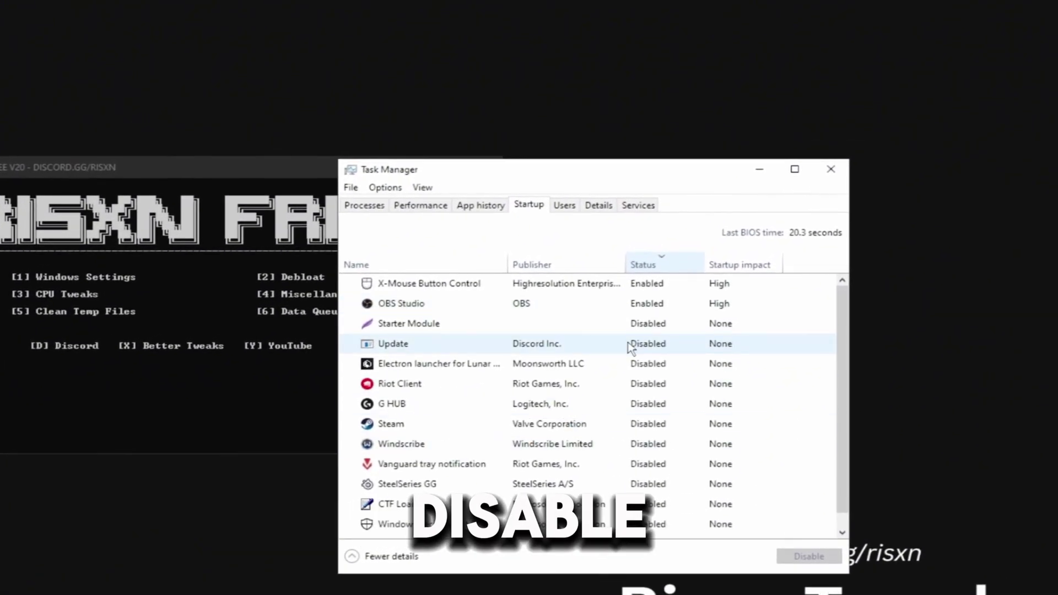
{"action": "right_click", "coordinate": [547, 286]}
{"action": "left_click", "coordinate": [570, 298]}
{"action": "right_click", "coordinate": [545, 283]}
{"action": "key", "text": "Escape"}
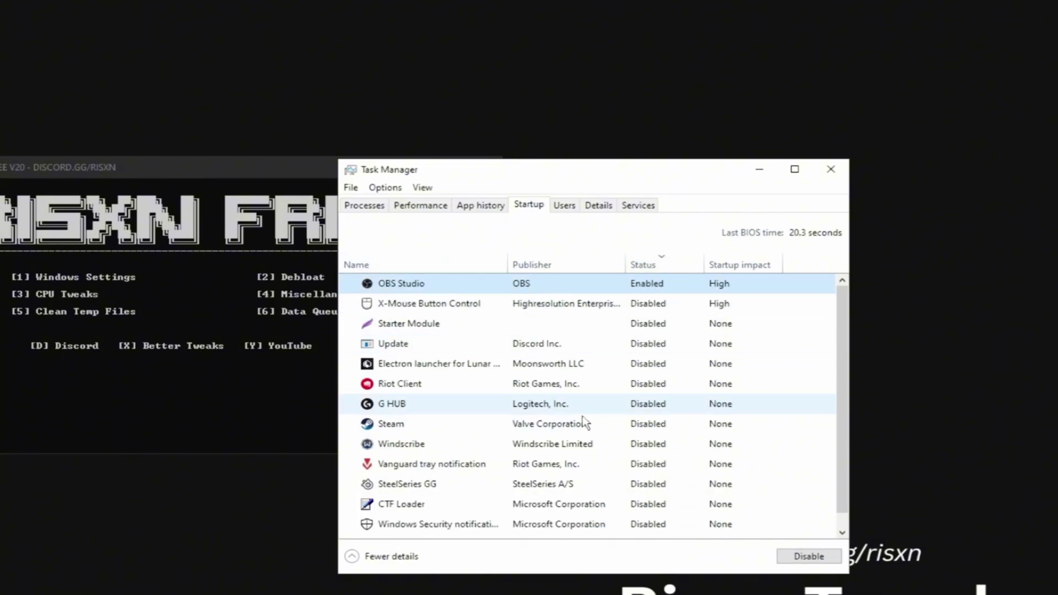
{"action": "left_click", "coordinate": [808, 556]}
{"action": "scroll", "coordinate": [837, 485], "scroll_direction": "down", "scroll_amount": 1}
{"action": "scroll", "coordinate": [822, 299], "scroll_direction": "up", "scroll_amount": 1}
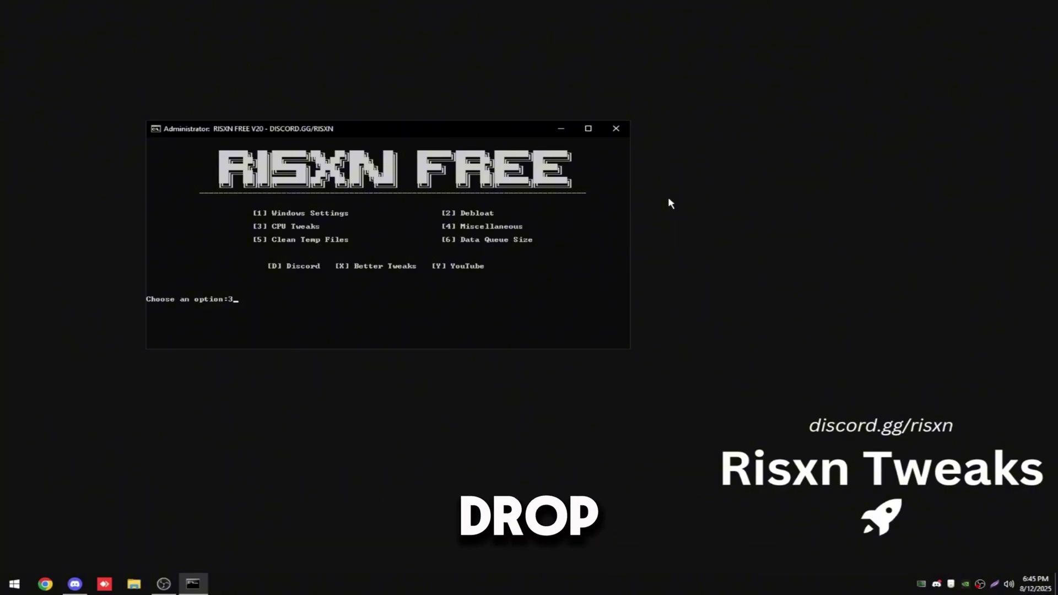
Step: Apply the CPU tweaks (option 3) and go to the Miscellaneous submenu (option 4)
{"action": "key", "text": "Return"}
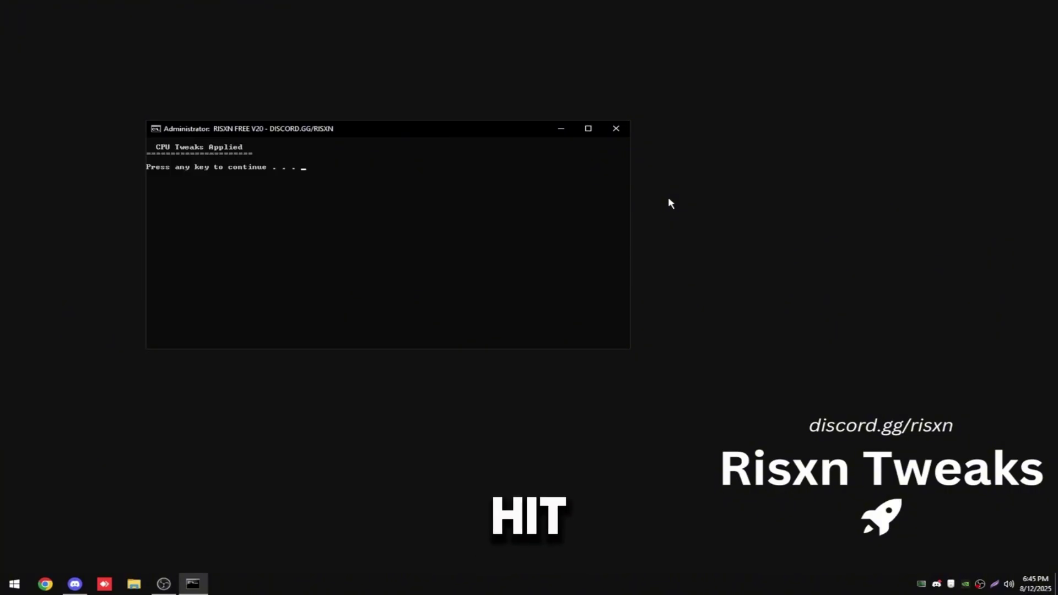
{"action": "key", "text": "Return"}
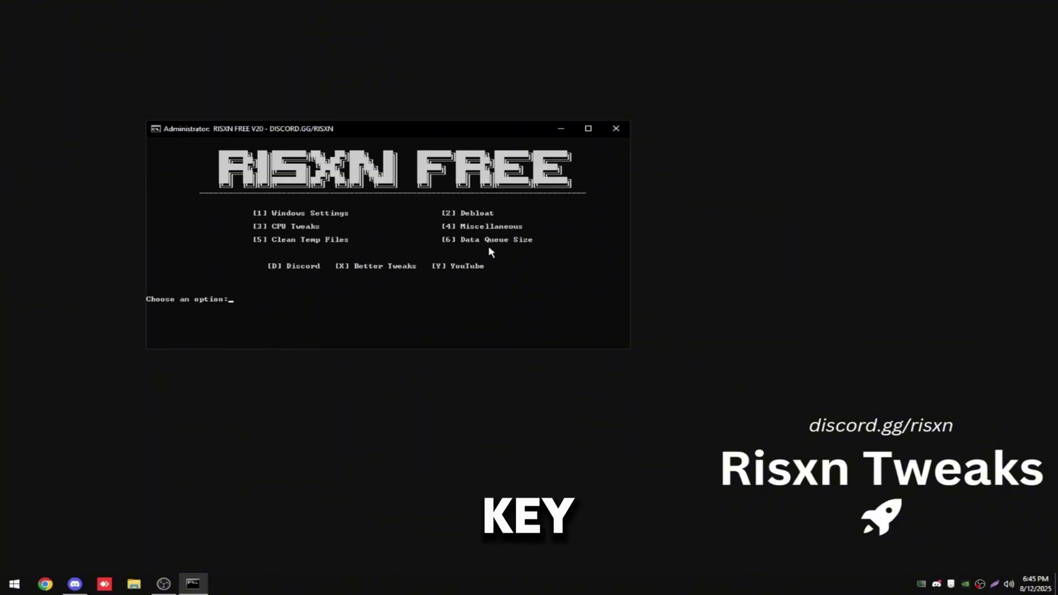
{"action": "type", "text": "4"}
{"action": "key", "text": "Return"}
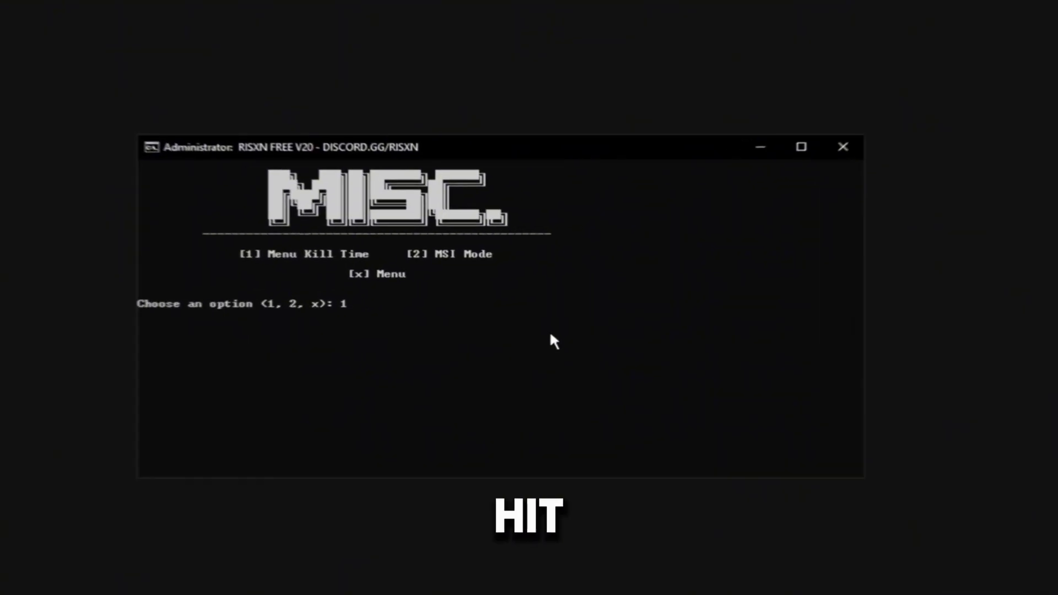
Step: Apply the menu kill time tweak (option 1) and run MSI Mode (option 2)
{"action": "key", "text": "Return"}
{"action": "left_click", "coordinate": [289, 343]}
{"action": "type", "text": "1"}
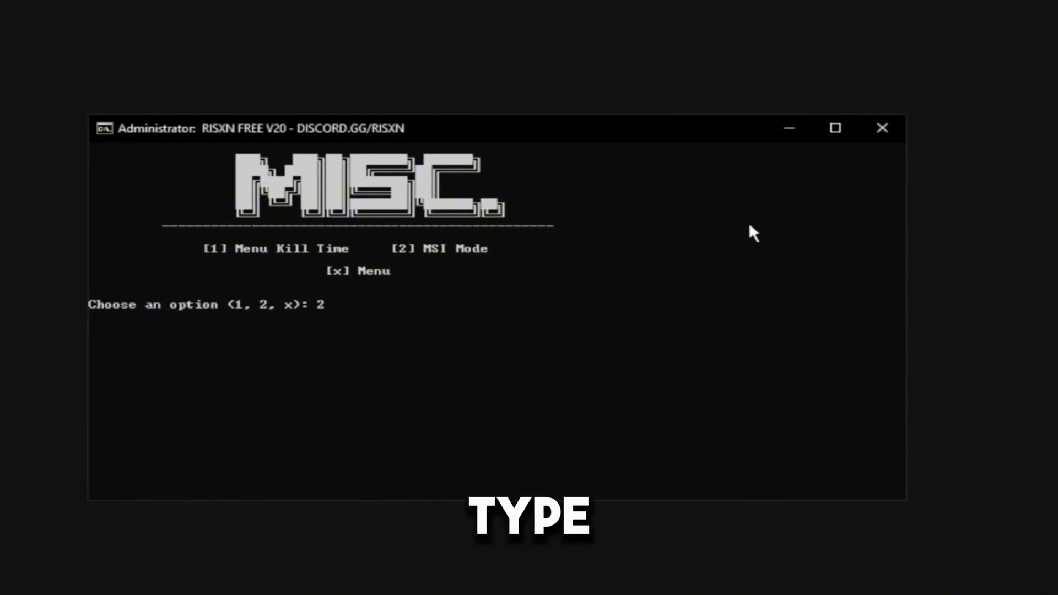
{"action": "key", "text": "Return"}
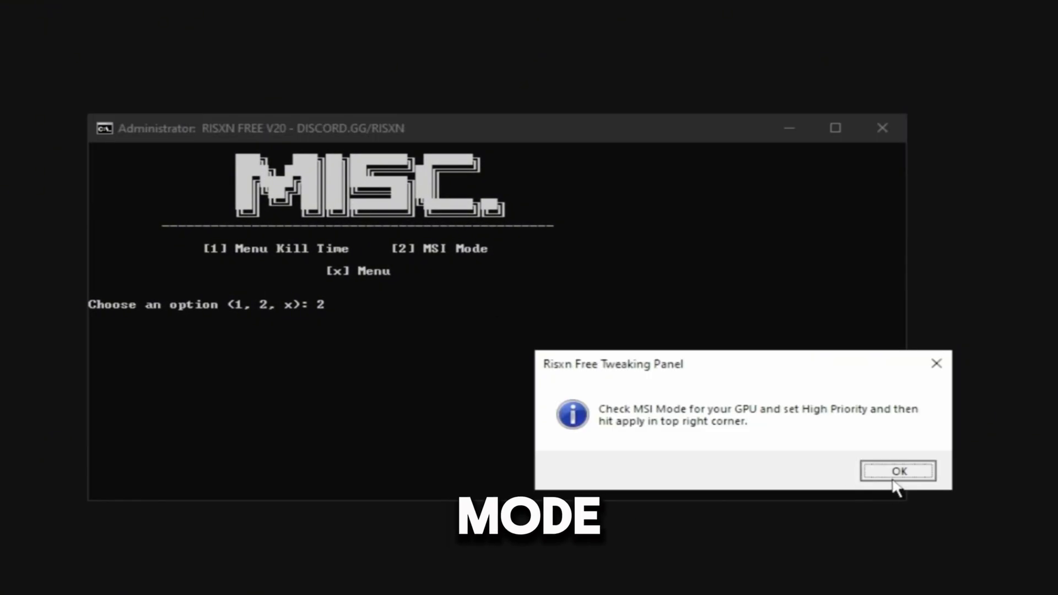
{"action": "left_click", "coordinate": [895, 472]}
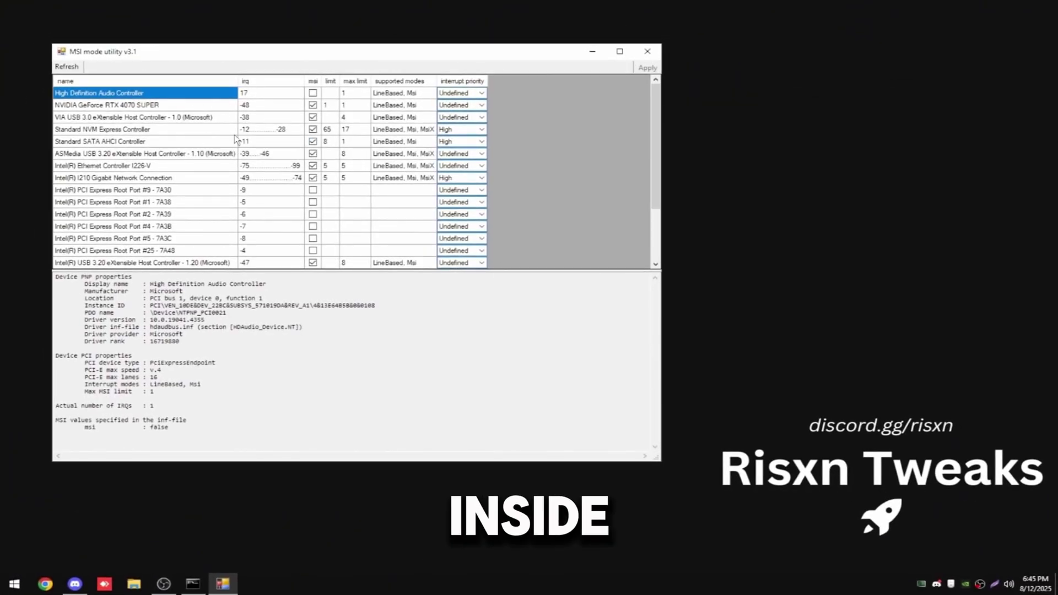
Step: Inspect the RTX 4070 SUPER and Intel I226-V Ethernet entries, both already MSI-enabled
{"action": "left_click", "coordinate": [157, 107]}
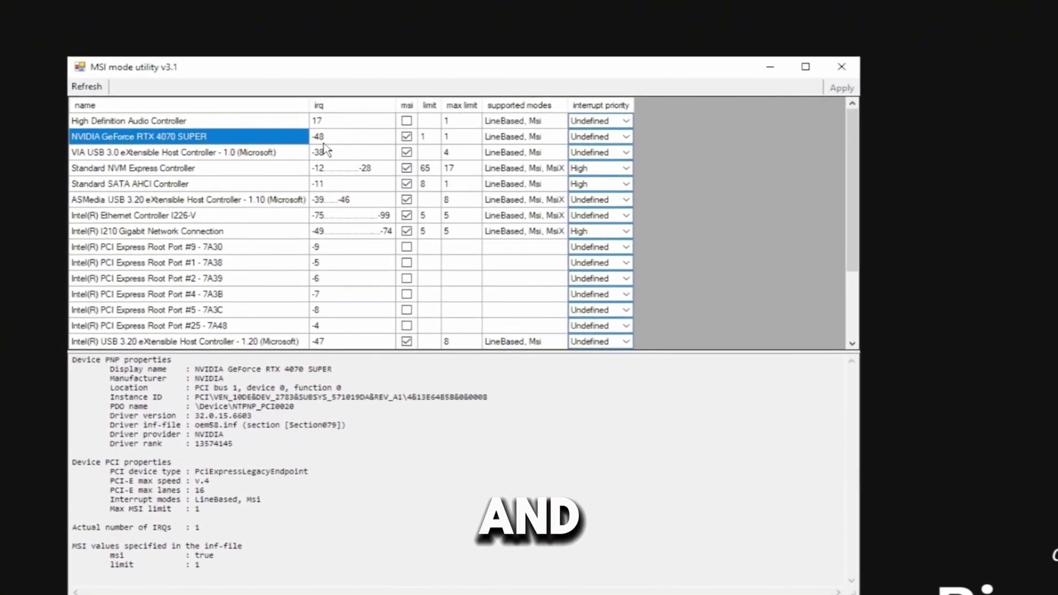
{"action": "left_click", "coordinate": [165, 220]}
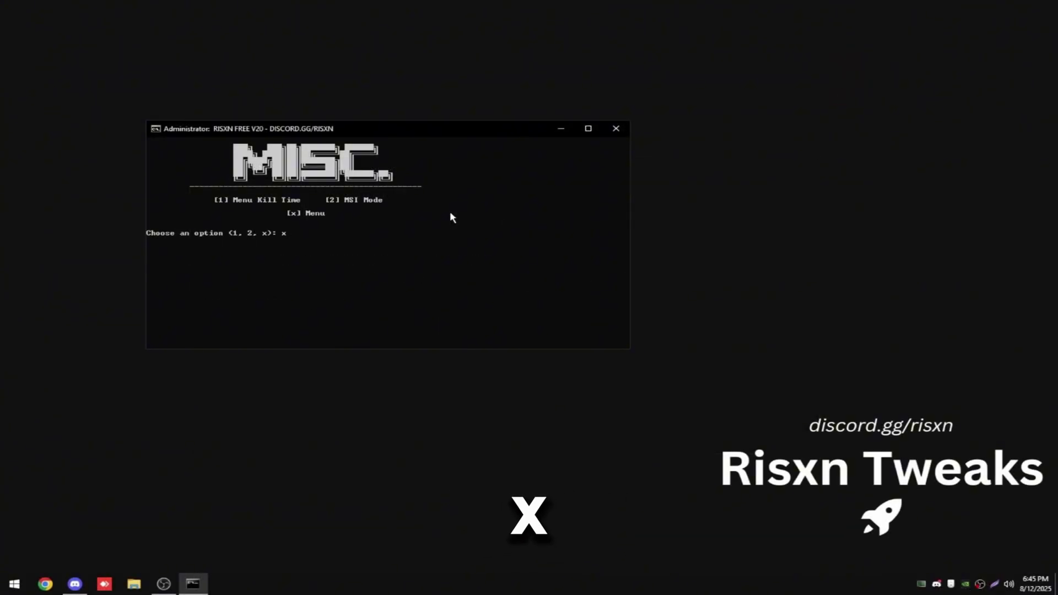
Step: Clean temp files with option 5, then bring up the DQ Size menu with option 6
{"action": "key", "text": "Return"}
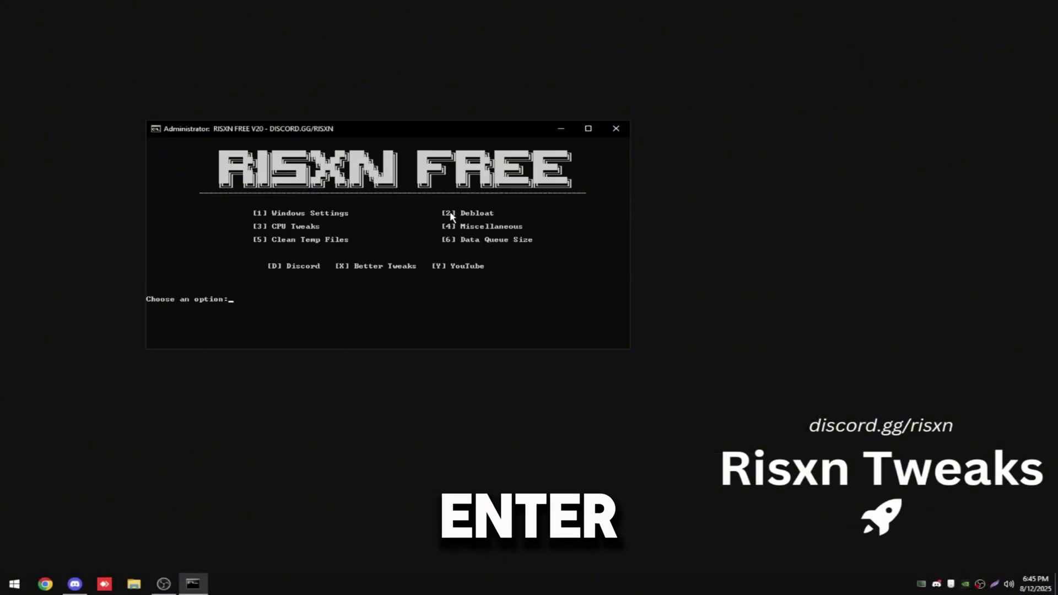
{"action": "type", "text": "5"}
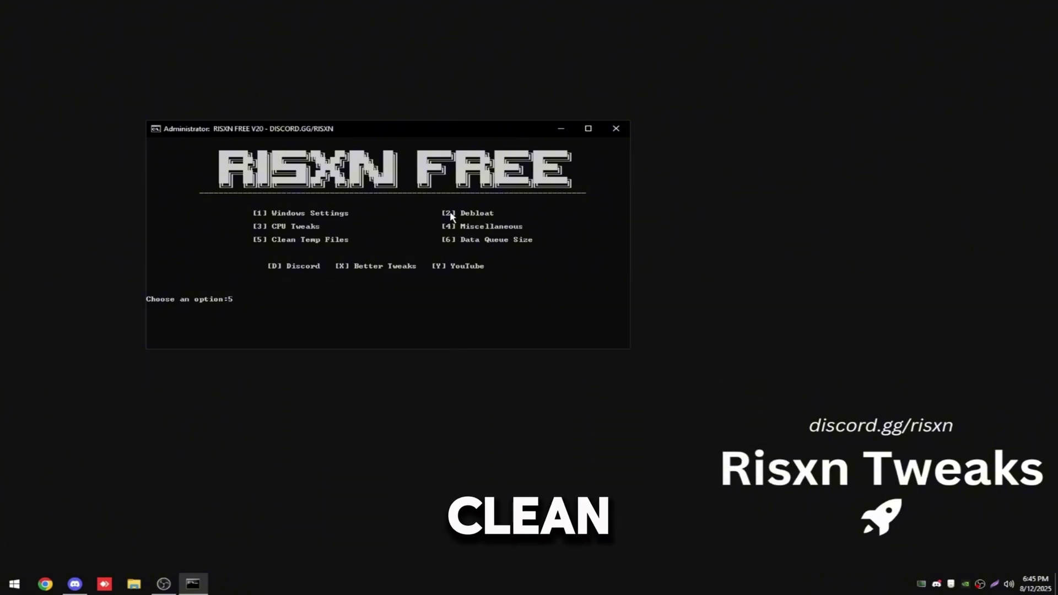
{"action": "key", "text": "Return"}
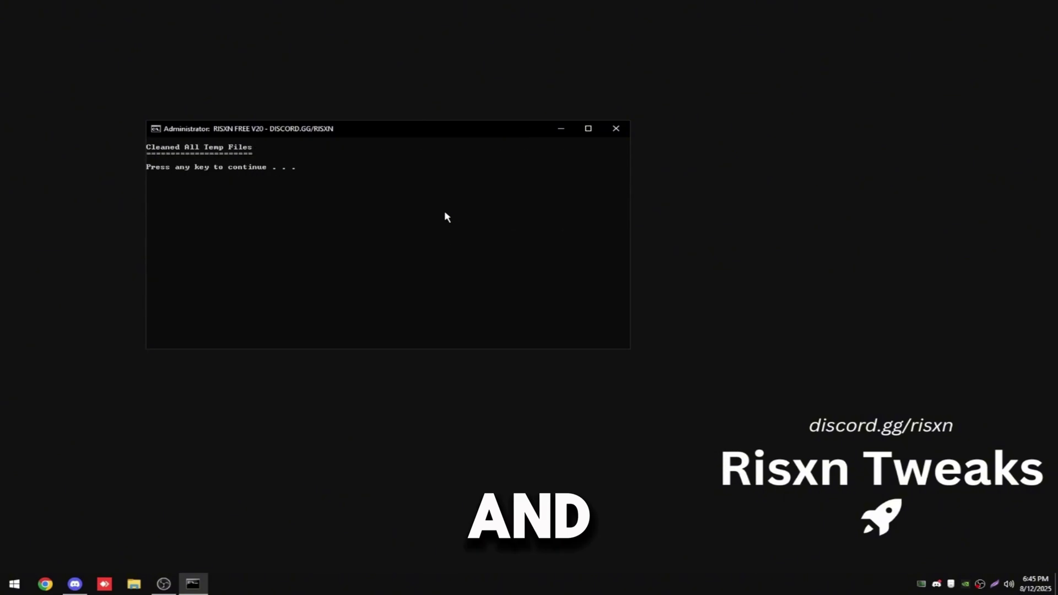
{"action": "key", "text": "Return"}
{"action": "type", "text": "6"}
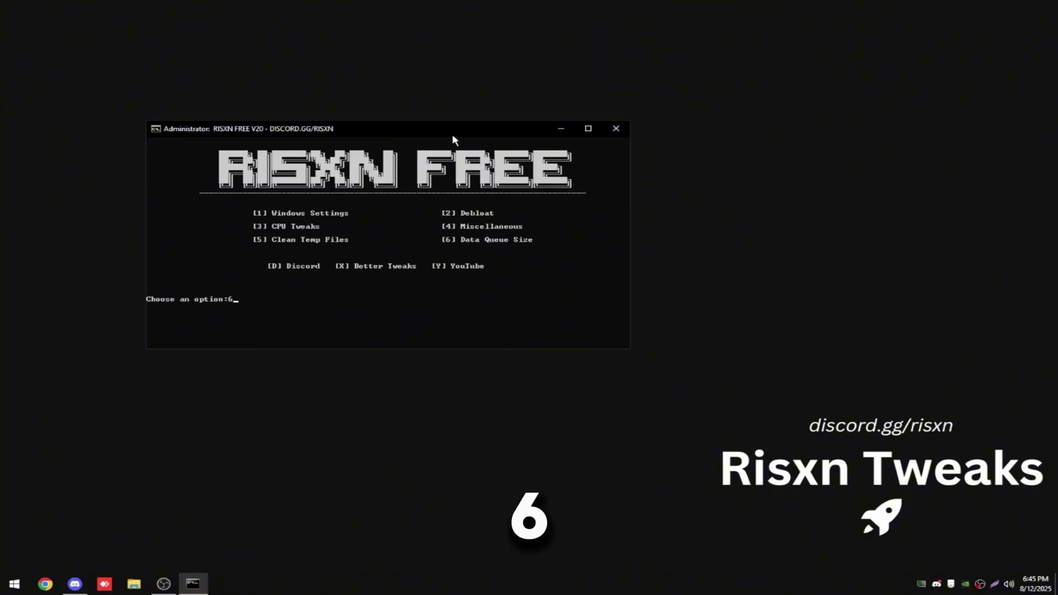
{"action": "key", "text": "Return"}
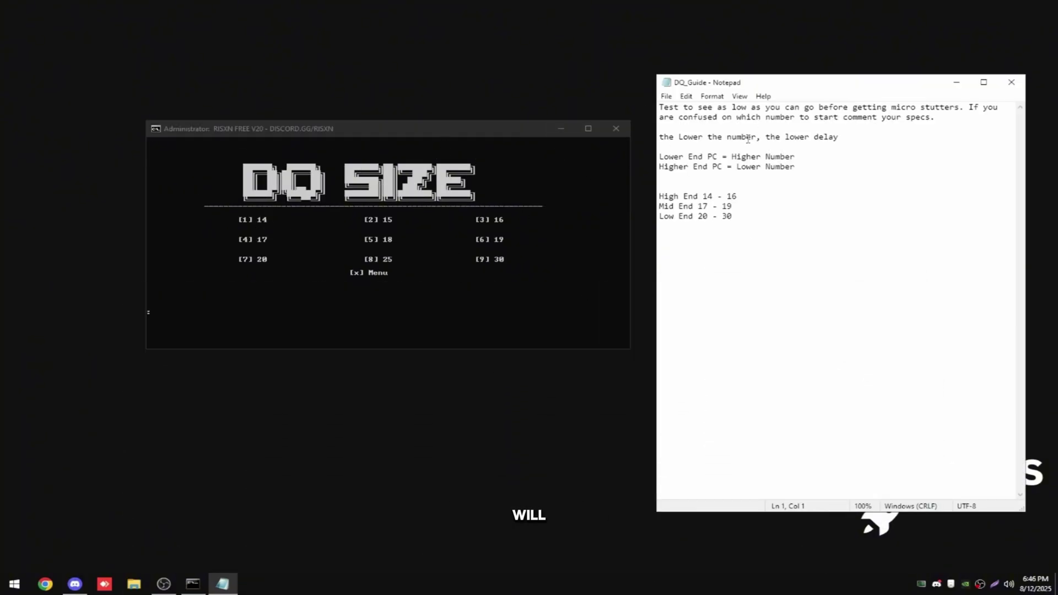
Step: Review the High End 14–16, mid and Low End 20–30 ranges, then enter queue size 14
{"action": "left_click", "coordinate": [755, 196]}
{"action": "key", "text": "shift+Home"}
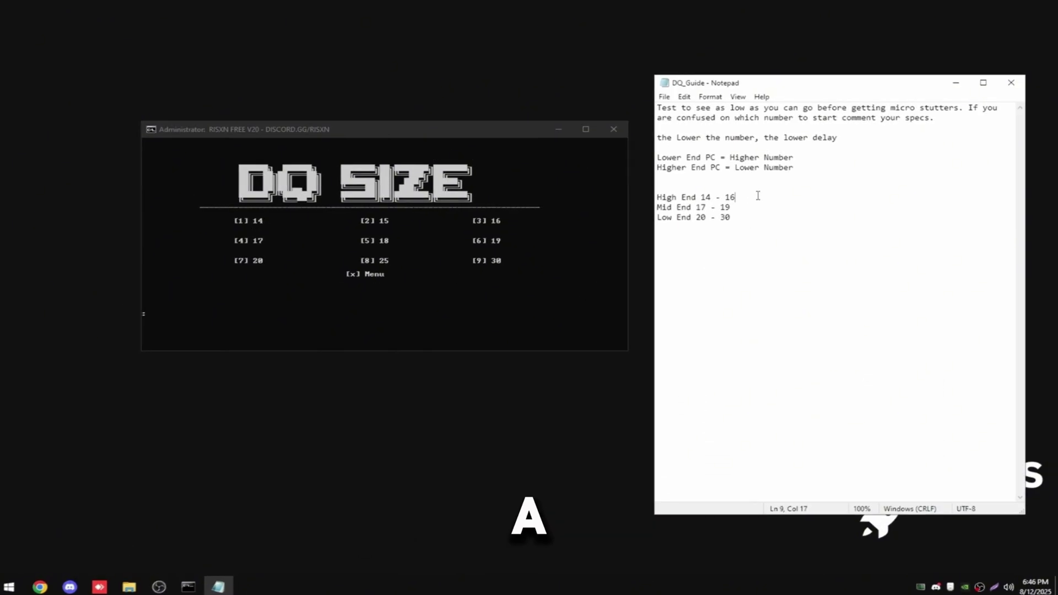
{"action": "left_click", "coordinate": [653, 223]}
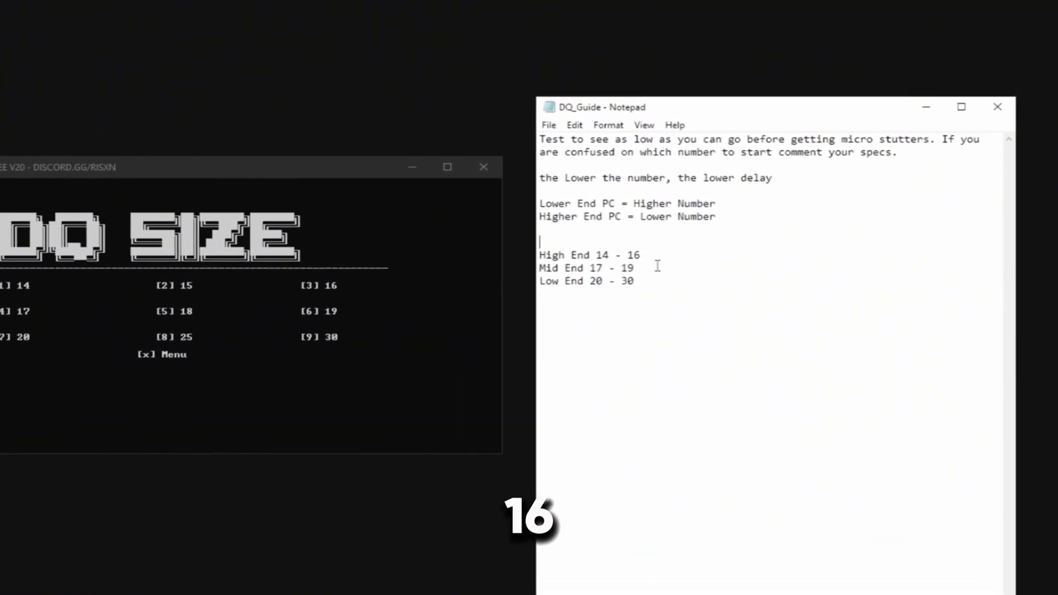
{"action": "left_click_drag", "start_coordinate": [657, 267], "coordinate": [524, 258]}
{"action": "key", "text": "alt+Tab"}
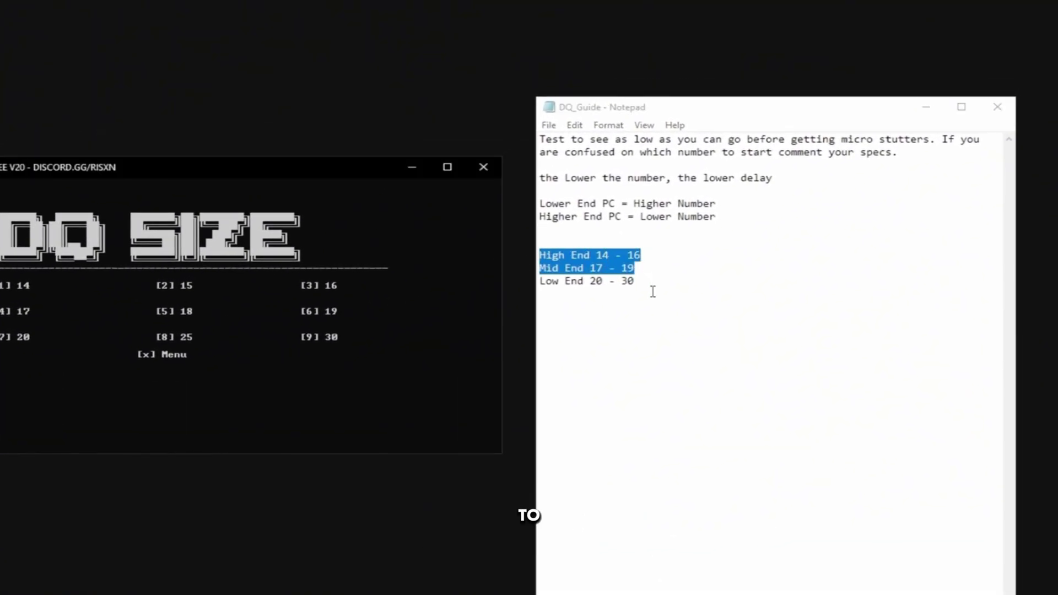
{"action": "left_click", "coordinate": [652, 291]}
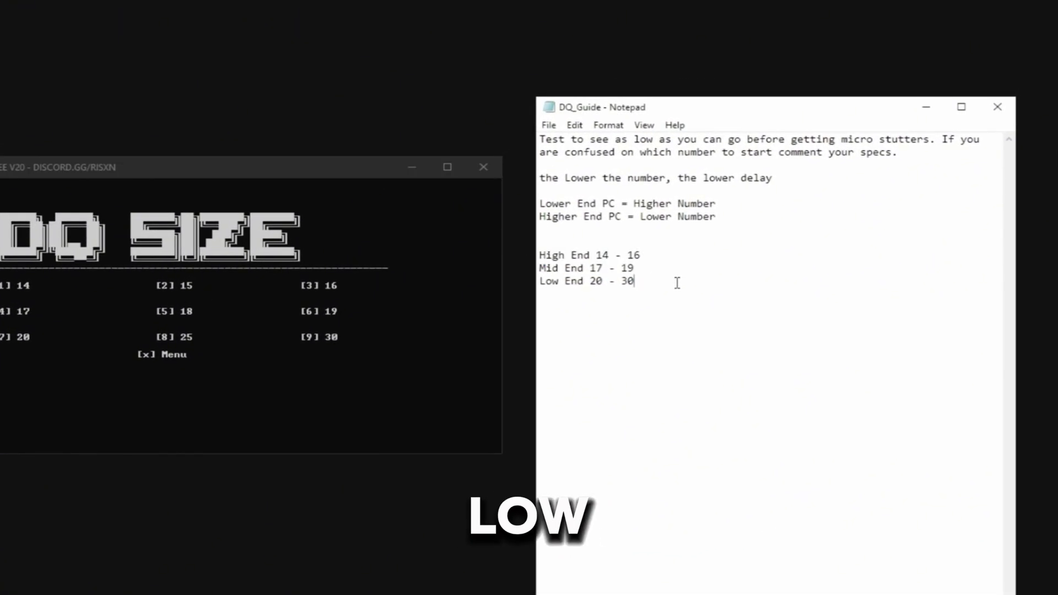
{"action": "key", "text": "shift+Home"}
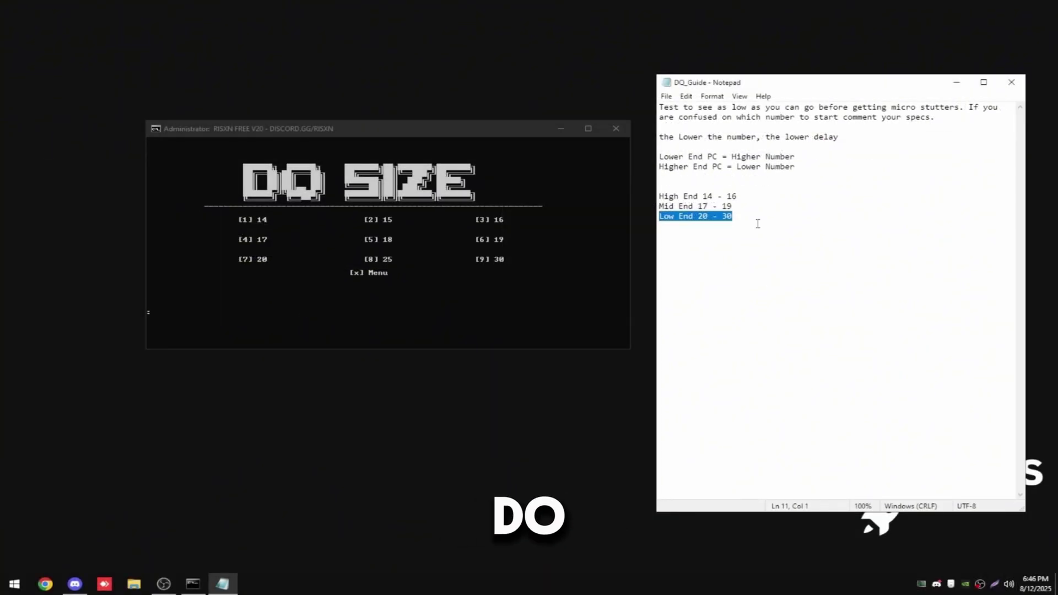
{"action": "left_click", "coordinate": [395, 285]}
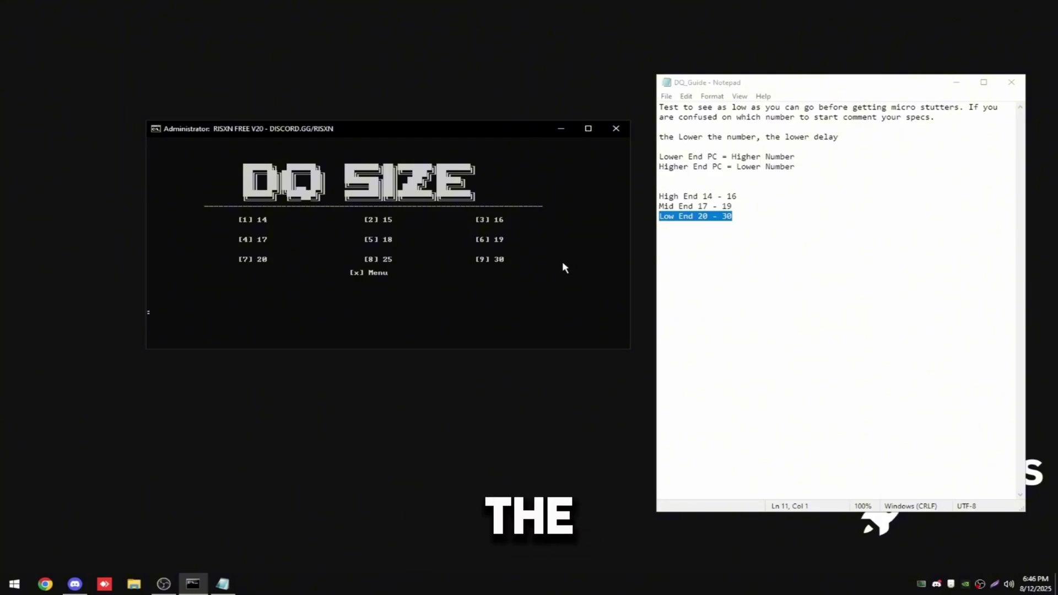
{"action": "type", "text": " 1"}
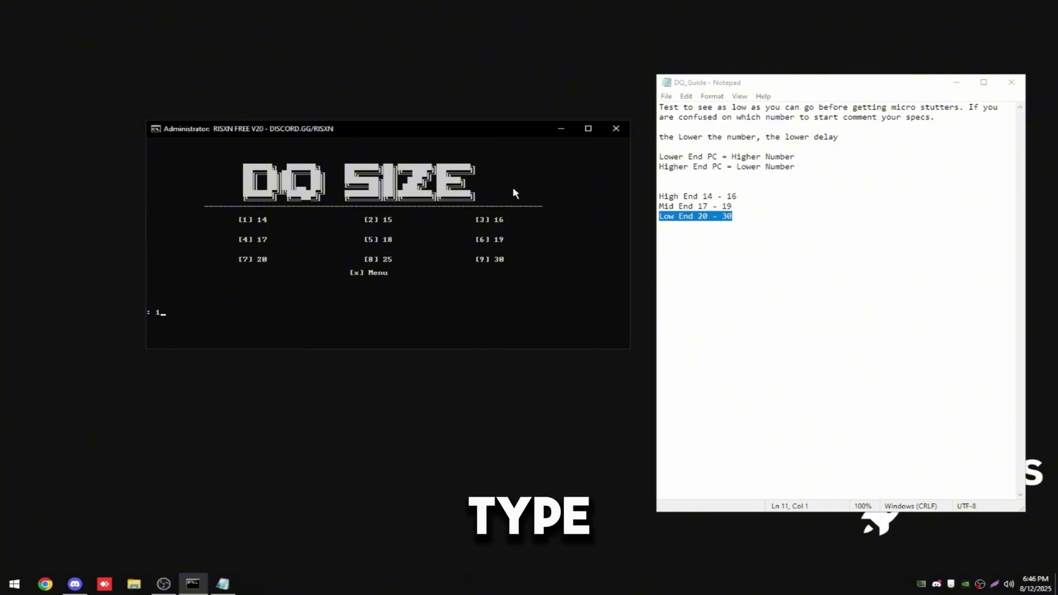
{"action": "key", "text": "Return"}
{"action": "key", "text": "Return"}
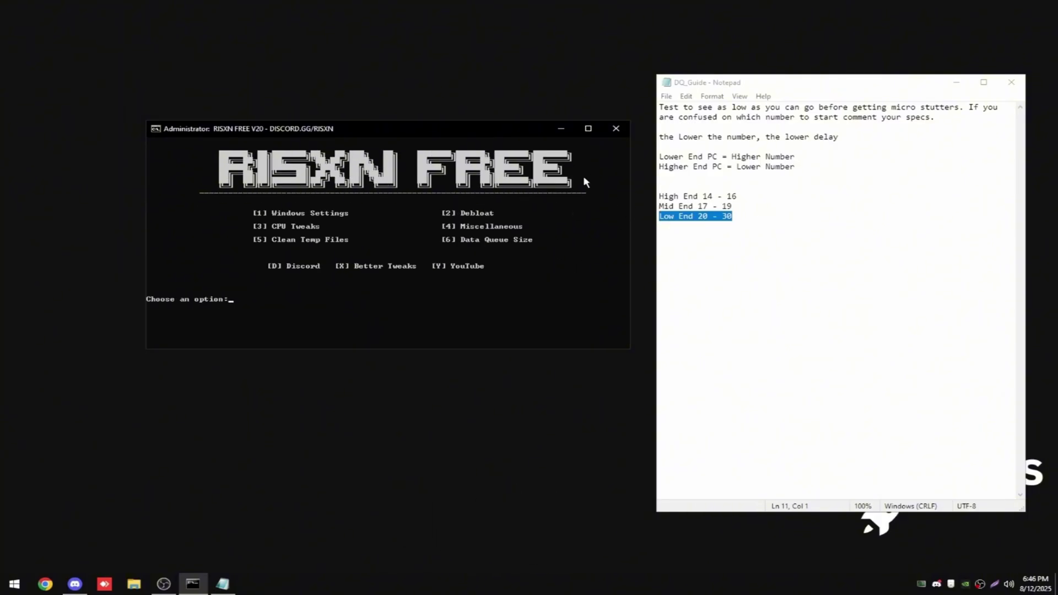